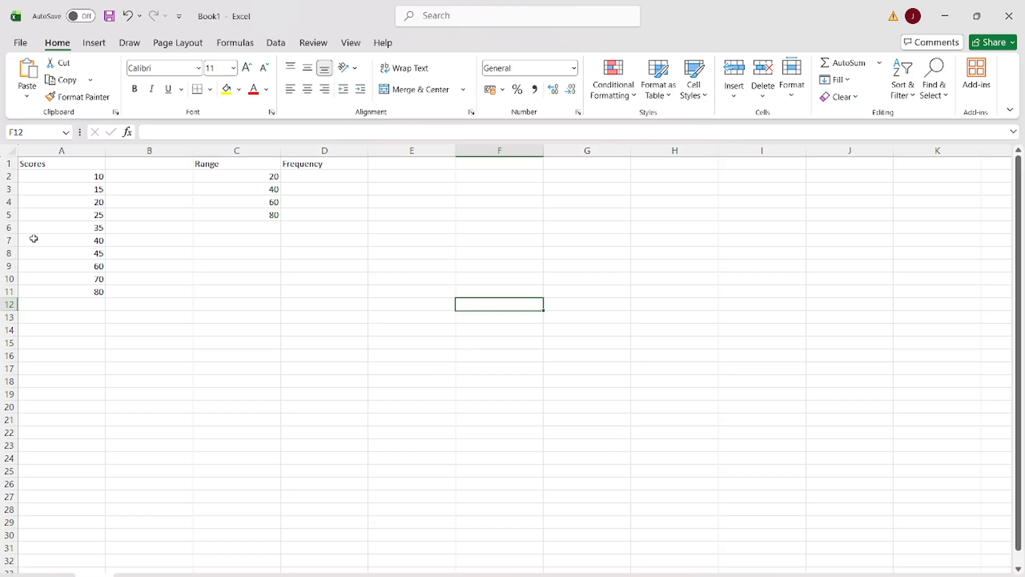
Examine the individual scores listed in the Scores column, cells A2 to A11.
left_click(64, 186)
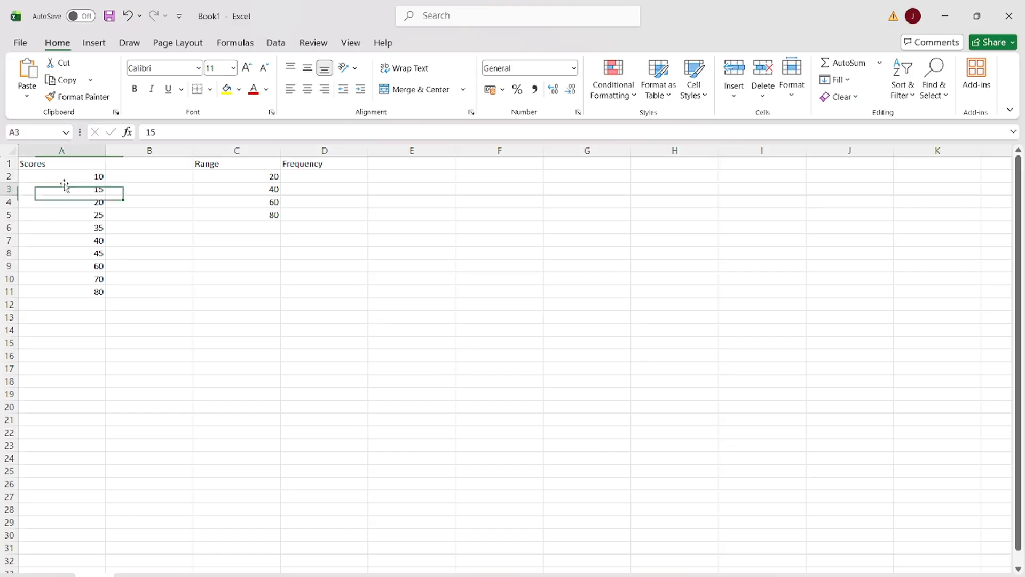
left_click(65, 218)
left_click(70, 202)
left_click(76, 186)
left_click(68, 231)
left_click(67, 253)
left_click(66, 266)
left_click(66, 279)
left_click(74, 253)
left_click(82, 240)
left_click(87, 227)
left_click(91, 213)
left_click(78, 189)
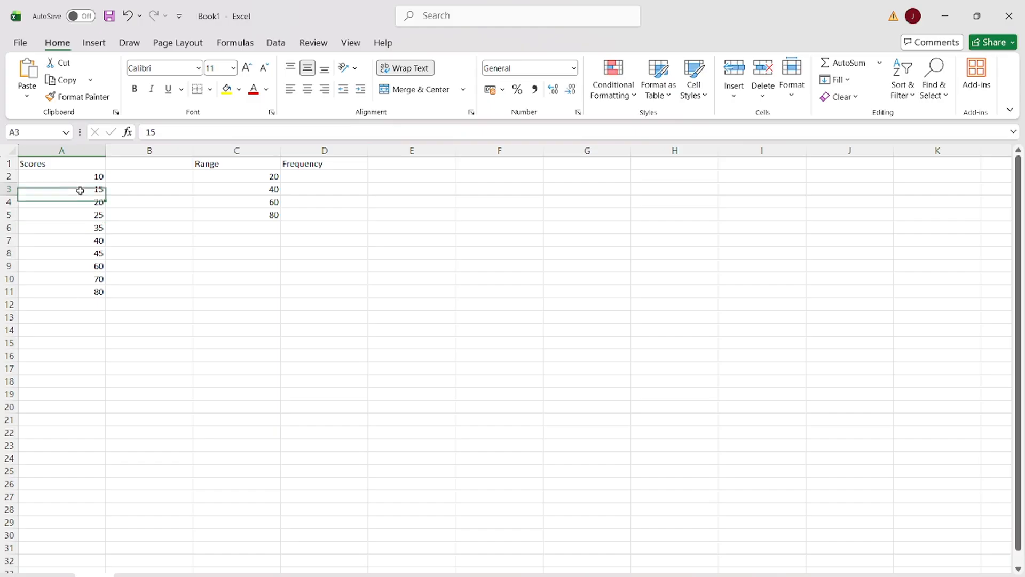
left_click(78, 267)
left_click(81, 207)
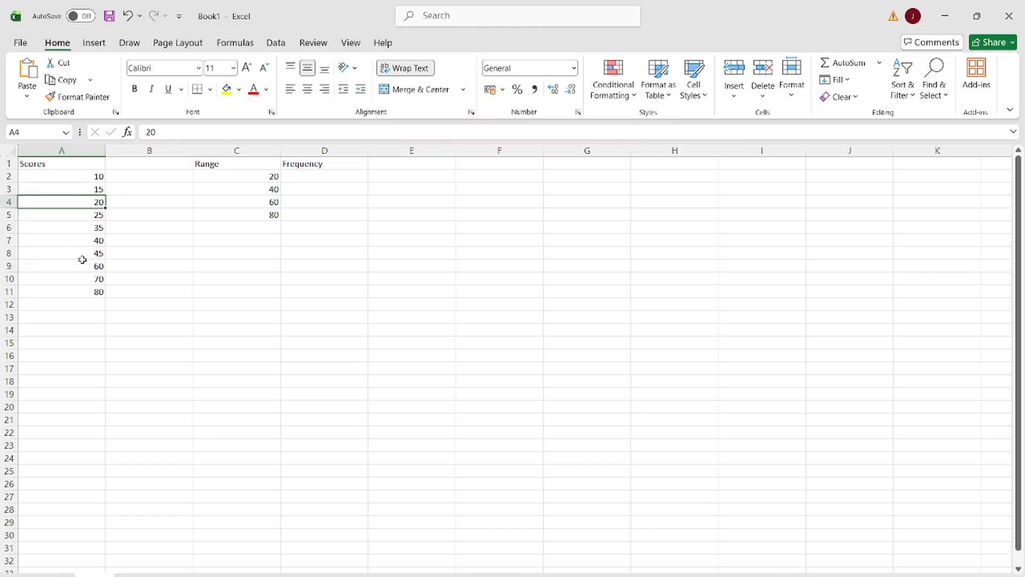
left_click(69, 238)
left_click(72, 263)
left_click(91, 180)
left_click(84, 227)
left_click(86, 238)
left_click(95, 267)
left_click(82, 207)
left_click(86, 250)
left_click(78, 176)
left_click(80, 215)
left_click(76, 240)
left_click(79, 269)
left_click(60, 204)
Examine the upper limits listed in the Range column, cells C2 to C5.
left_click(225, 179)
left_click(226, 191)
left_click(221, 205)
left_click(219, 213)
left_click(222, 189)
left_click(227, 207)
left_click(232, 188)
left_click(232, 179)
left_click(238, 213)
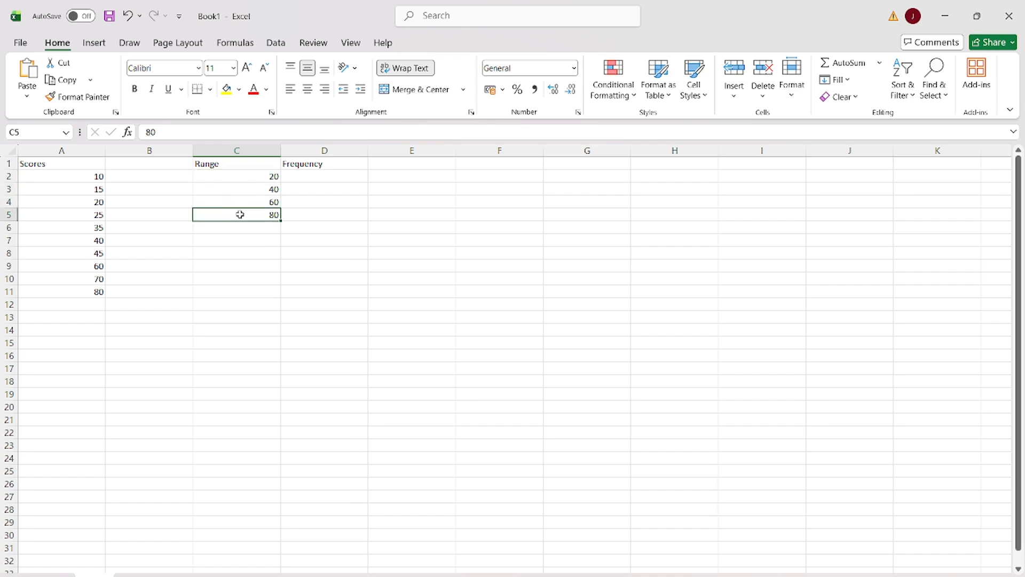
left_click(239, 202)
left_click(240, 189)
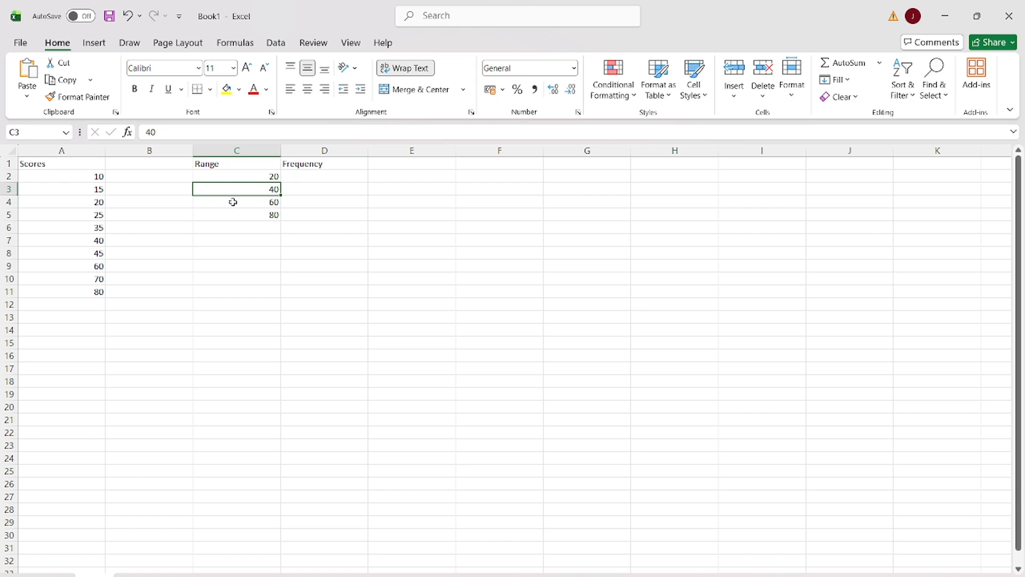
Paste the formula =COUNTIF($A$2:$A$11,"<="&C2) into the first Frequency cell, D2, and check its arguments.
left_click(307, 177)
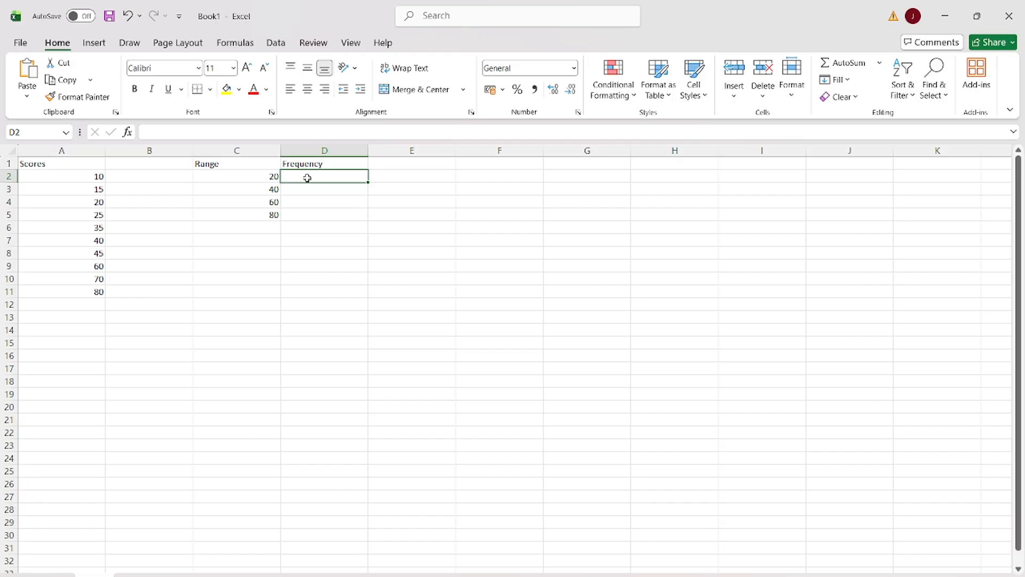
type("=COUNTIF($A$2:$A$11,\"<=\"&C2)")
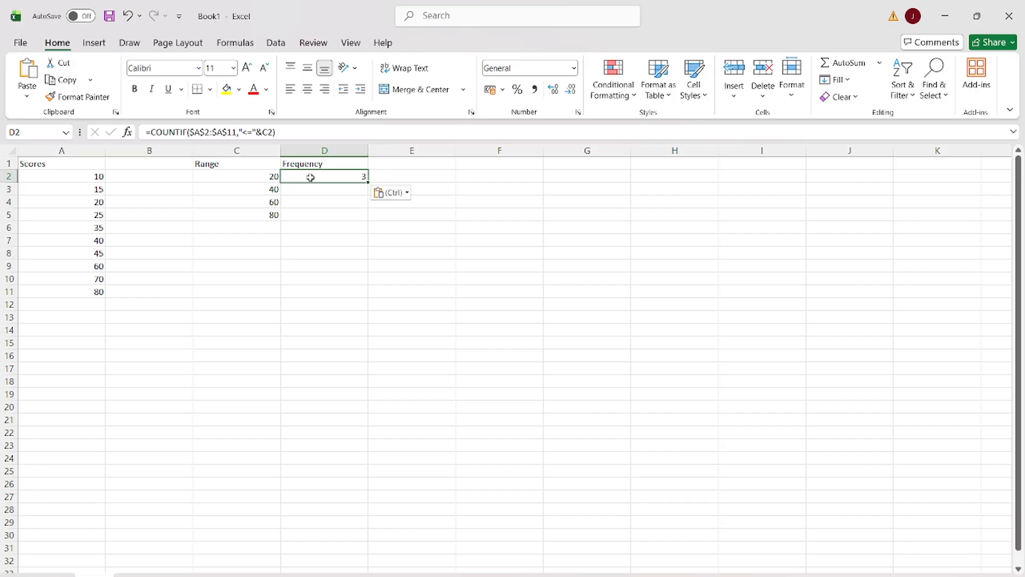
double_click(310, 178)
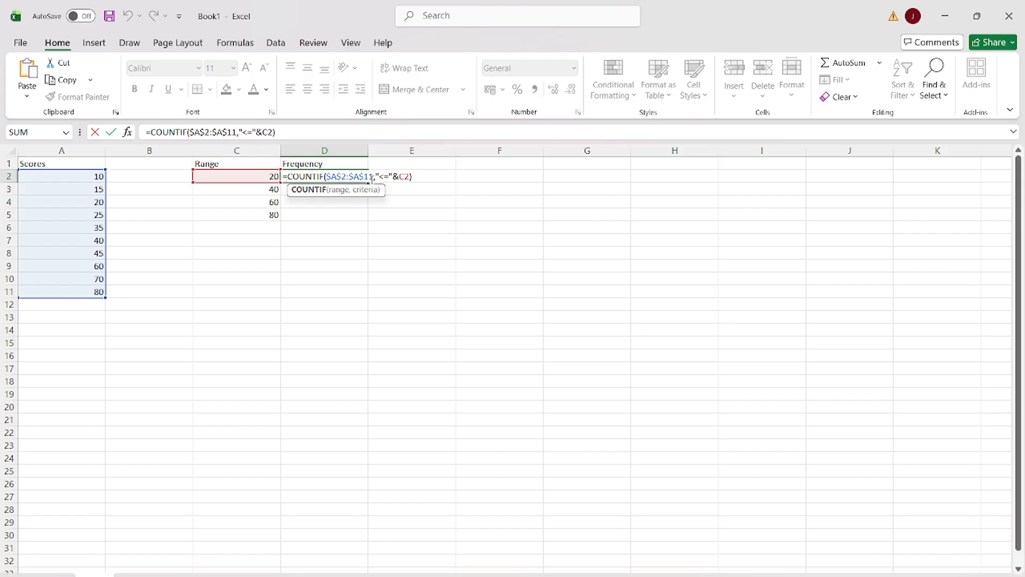
key("Return")
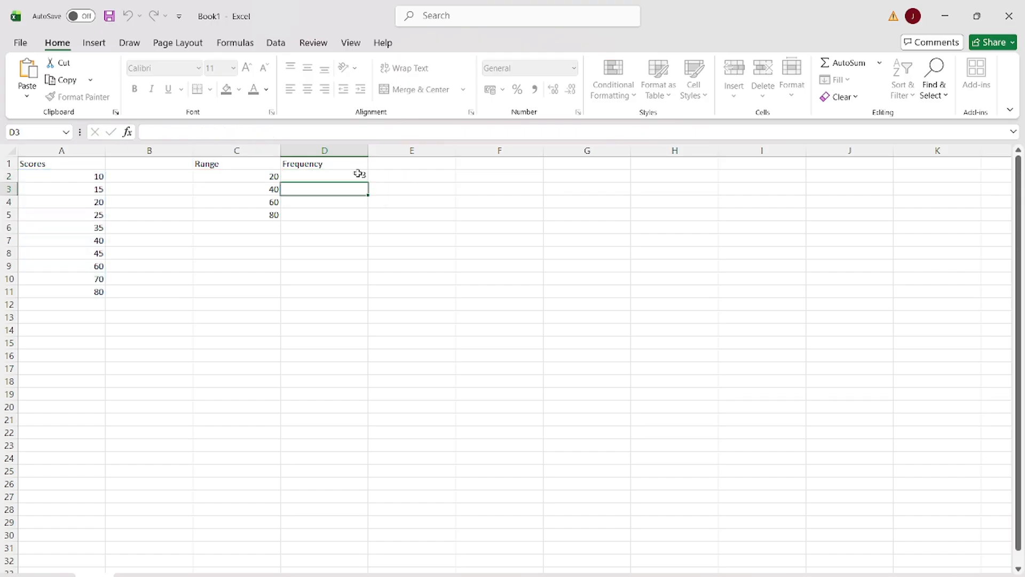
Fill the COUNTIF formula from D2 down through D5 to cover every range value.
left_click(334, 176)
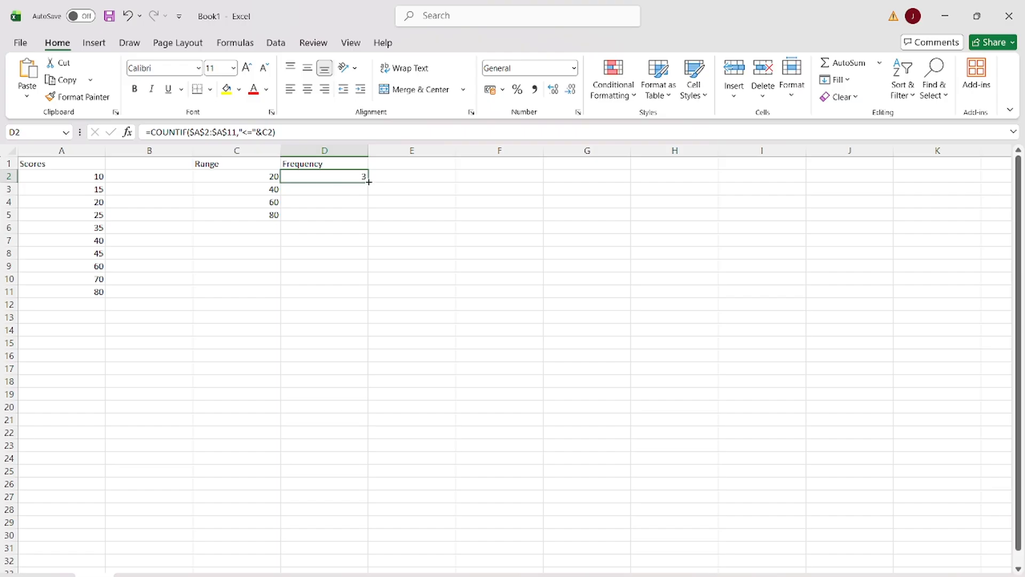
left_click_drag(369, 183, 367, 221)
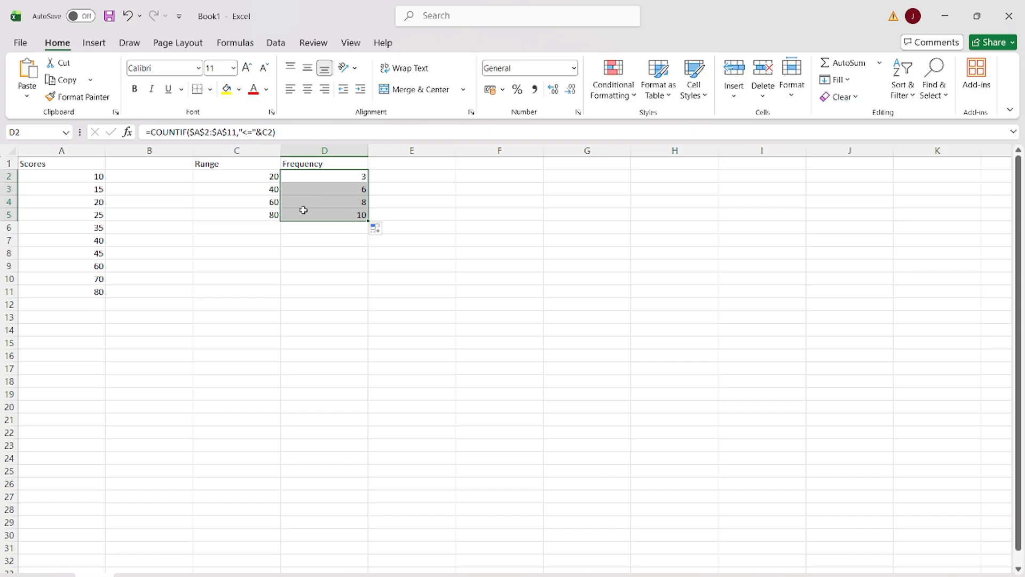
left_click(421, 190)
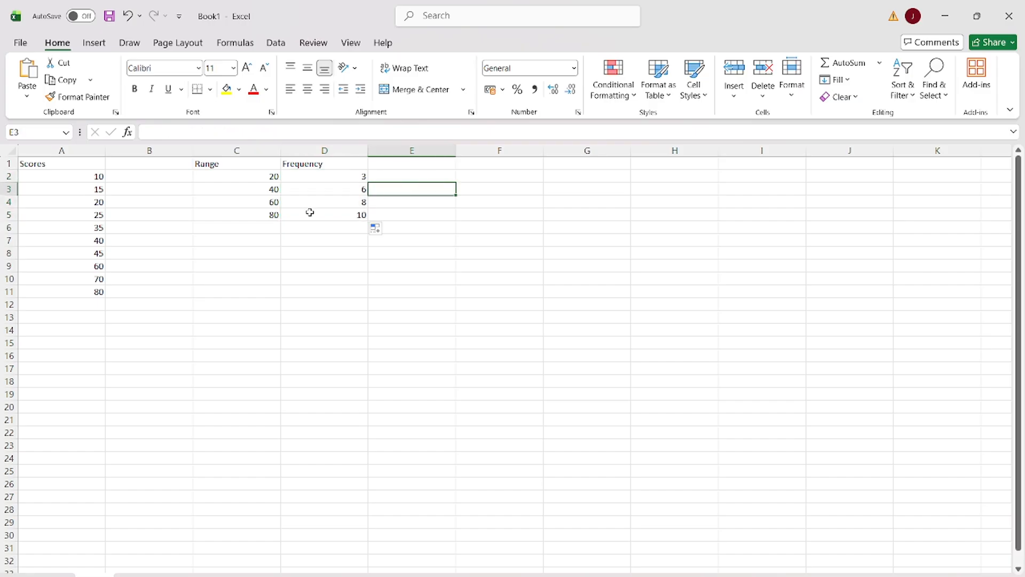